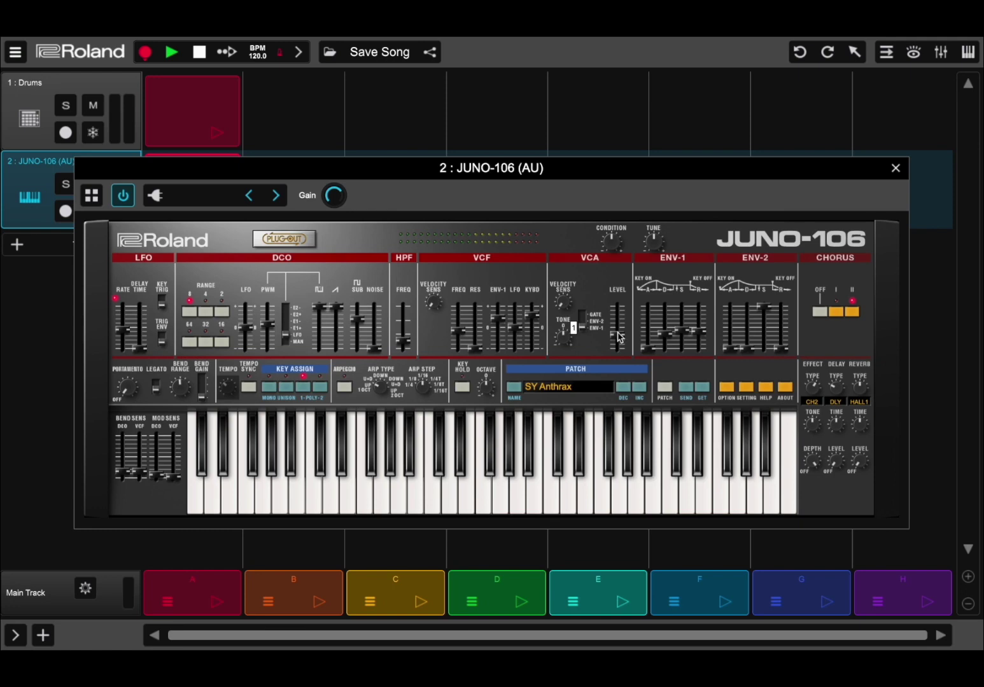
- Create a new bank 'Initial 2', load its blank A-1 slot, and return to the synth
{"action": "left_click", "coordinate": [666, 388]}
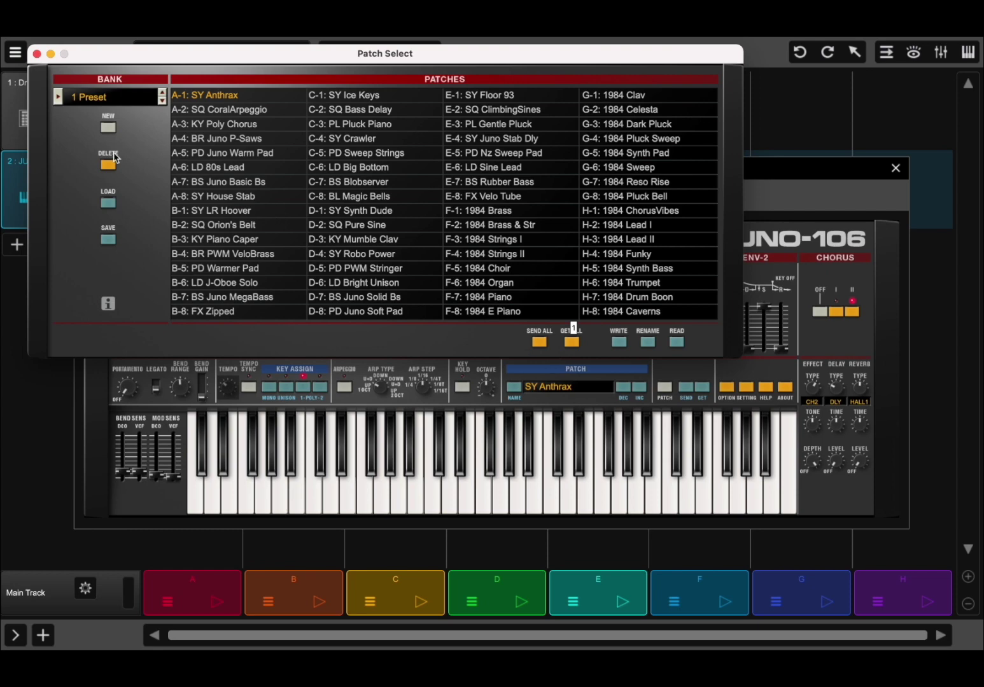
{"action": "left_click", "coordinate": [109, 129]}
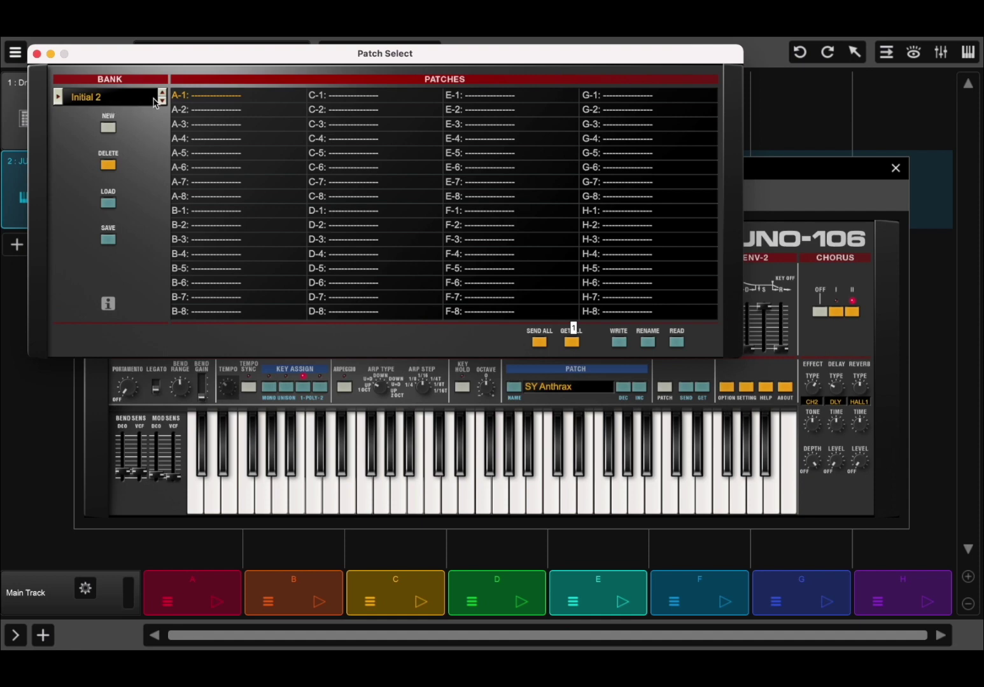
{"action": "left_click", "coordinate": [206, 100]}
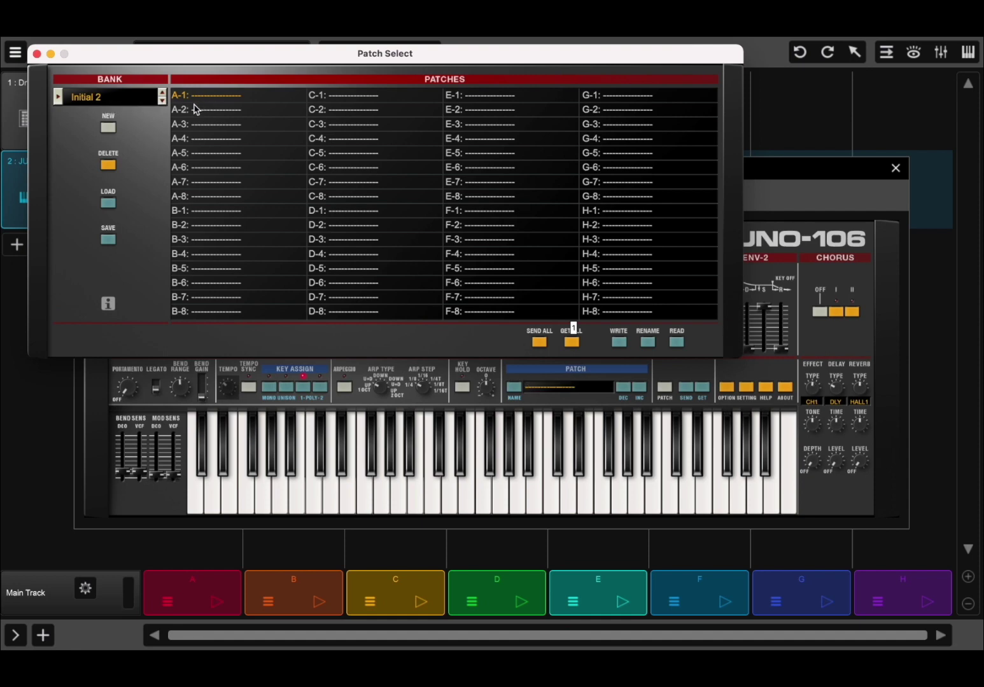
{"action": "left_click", "coordinate": [37, 54]}
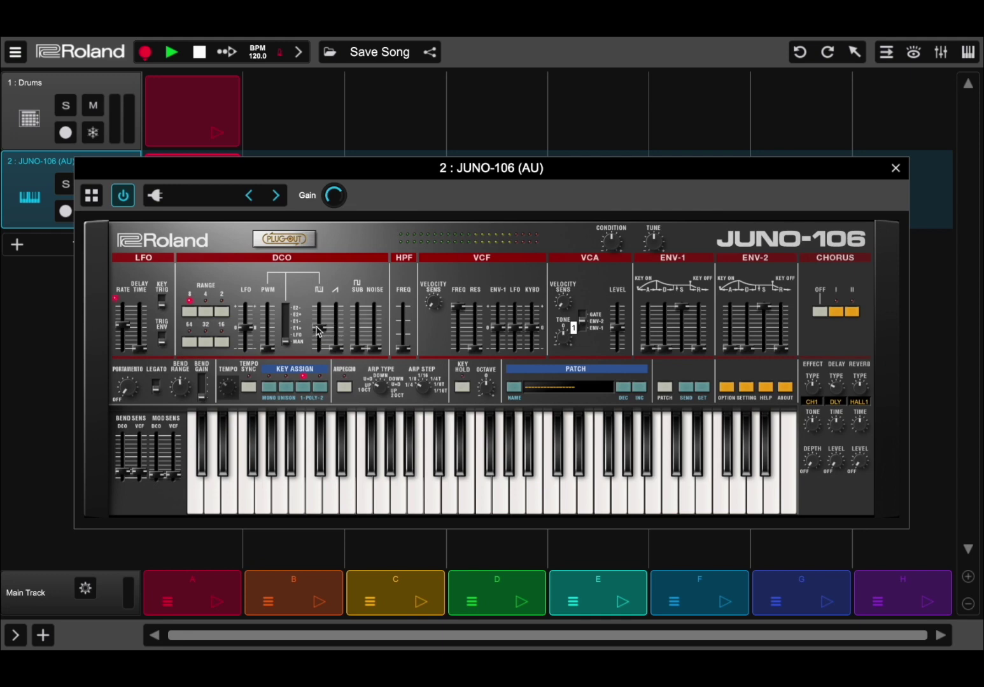
- Set a 16' square wave with PWM, add DCO LFO modulation, and set LFO rate 89
{"action": "mouse_move", "coordinate": [321, 331]}
{"action": "left_mouse_down"}
{"action": "mouse_move", "coordinate": [319, 351]}
{"action": "mouse_move", "coordinate": [339, 317]}
{"action": "mouse_move", "coordinate": [319, 328]}
{"action": "left_mouse_up"}
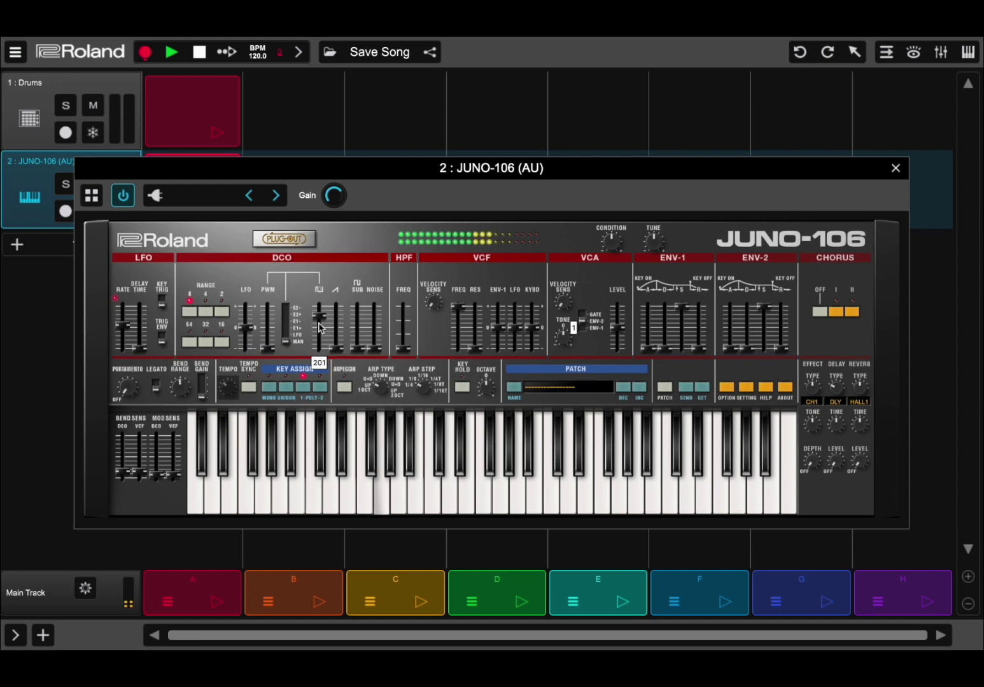
{"action": "left_click", "coordinate": [269, 352]}
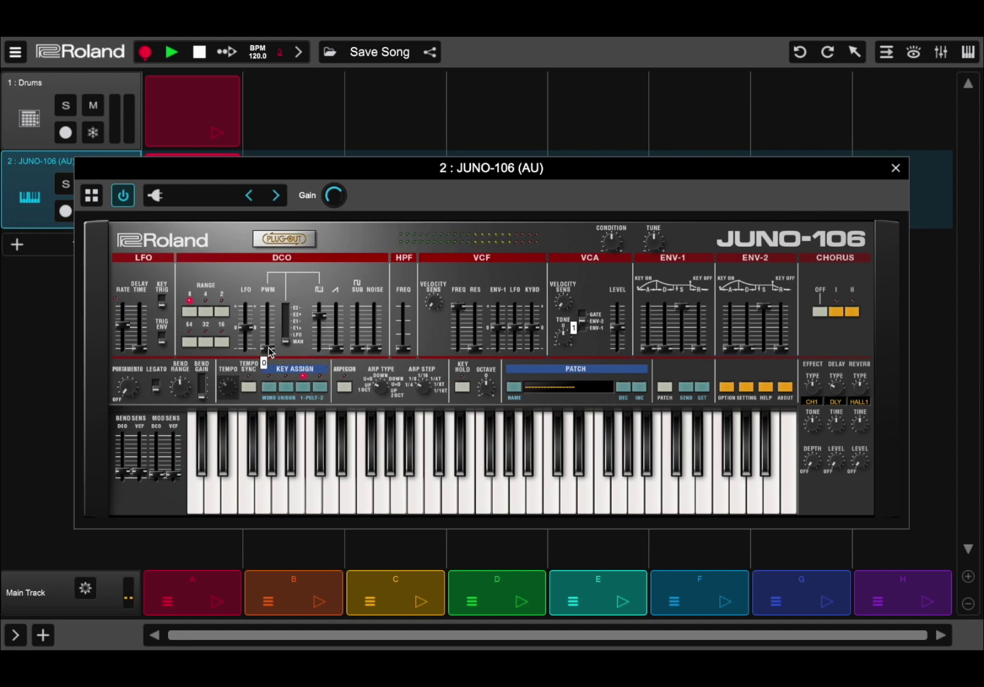
{"action": "left_click_drag", "start_coordinate": [269, 352], "coordinate": [272, 317]}
{"action": "left_click", "coordinate": [223, 345]}
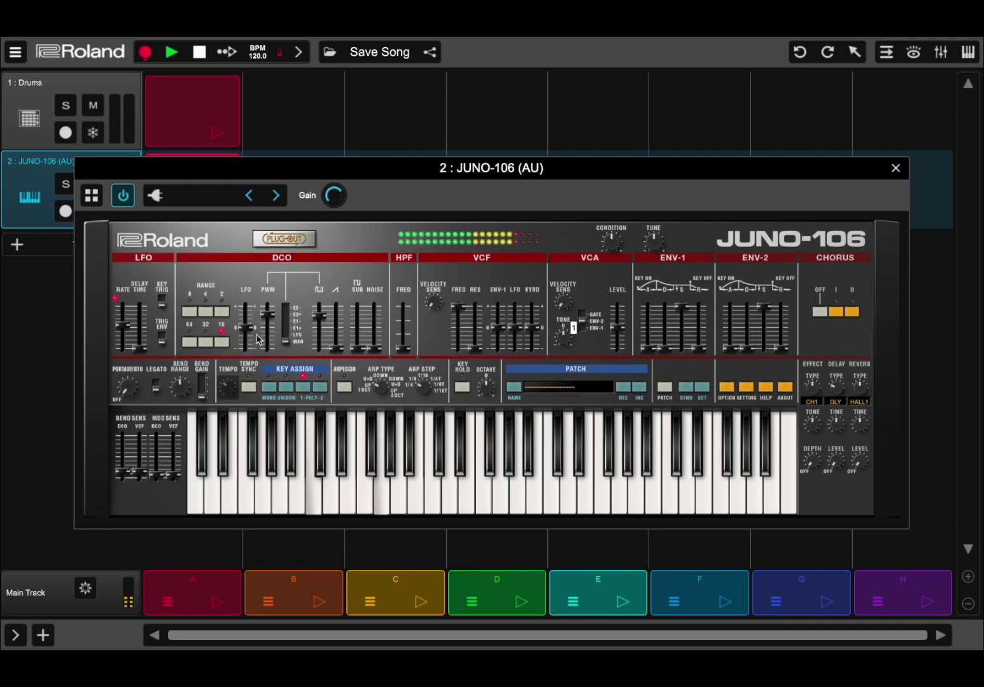
{"action": "left_click_drag", "start_coordinate": [247, 332], "coordinate": [251, 322]}
{"action": "left_click_drag", "start_coordinate": [127, 342], "coordinate": [127, 339]}
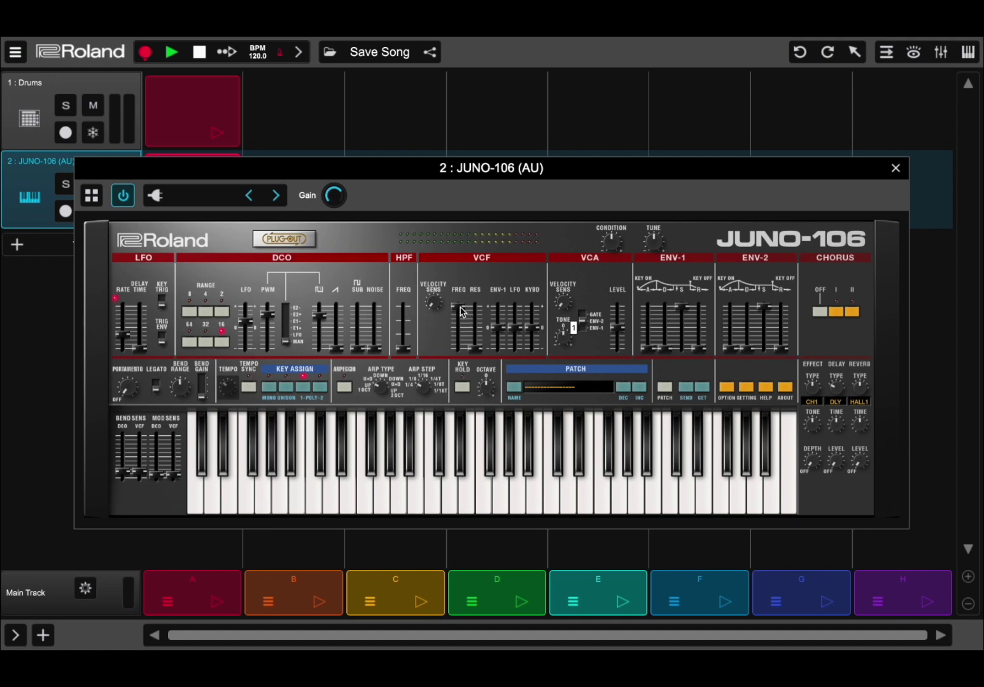
- Lower VCF cutoff to 74, raise the ENV-1 amount, and slow ENV-1's attack and sustain
{"action": "mouse_move", "coordinate": [461, 311]}
{"action": "left_mouse_down"}
{"action": "mouse_move", "coordinate": [460, 336]}
{"action": "mouse_move", "coordinate": [476, 347]}
{"action": "mouse_move", "coordinate": [477, 336]}
{"action": "left_mouse_up"}
{"action": "left_click_drag", "start_coordinate": [500, 334], "coordinate": [505, 318]}
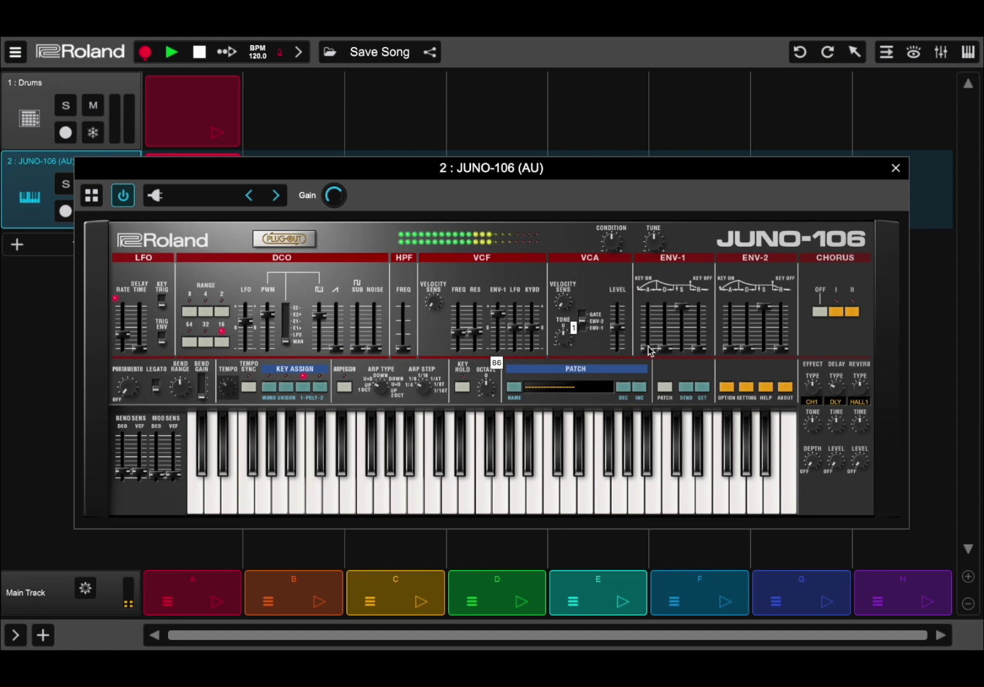
{"action": "mouse_move", "coordinate": [650, 352]}
{"action": "left_mouse_down"}
{"action": "mouse_move", "coordinate": [649, 340]}
{"action": "mouse_move", "coordinate": [681, 322]}
{"action": "mouse_move", "coordinate": [682, 363]}
{"action": "left_mouse_up"}
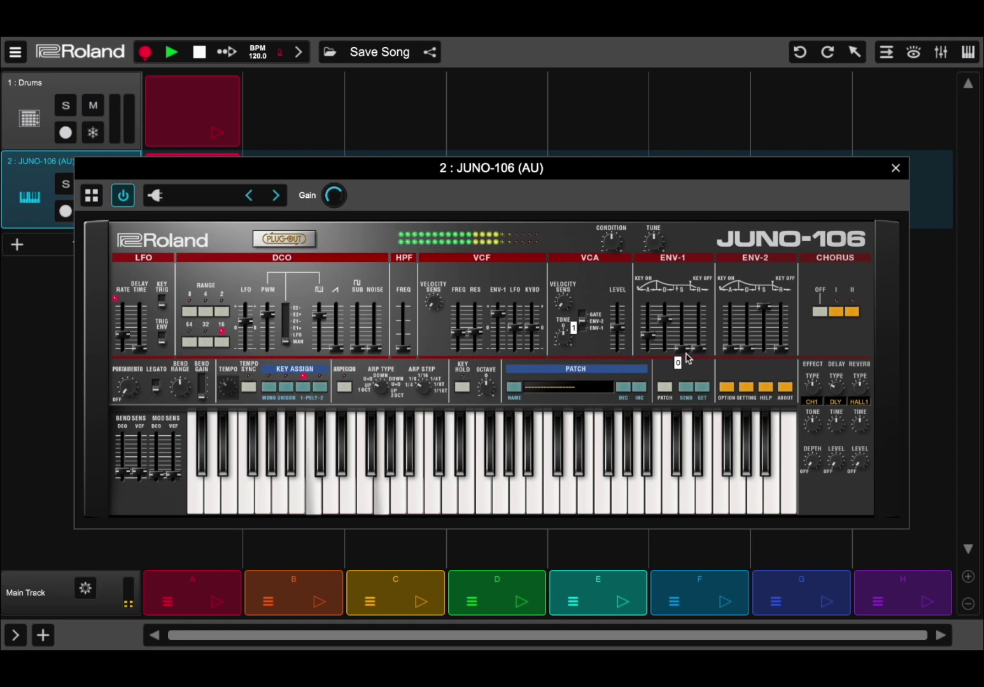
{"action": "left_click_drag", "start_coordinate": [652, 341], "coordinate": [654, 333]}
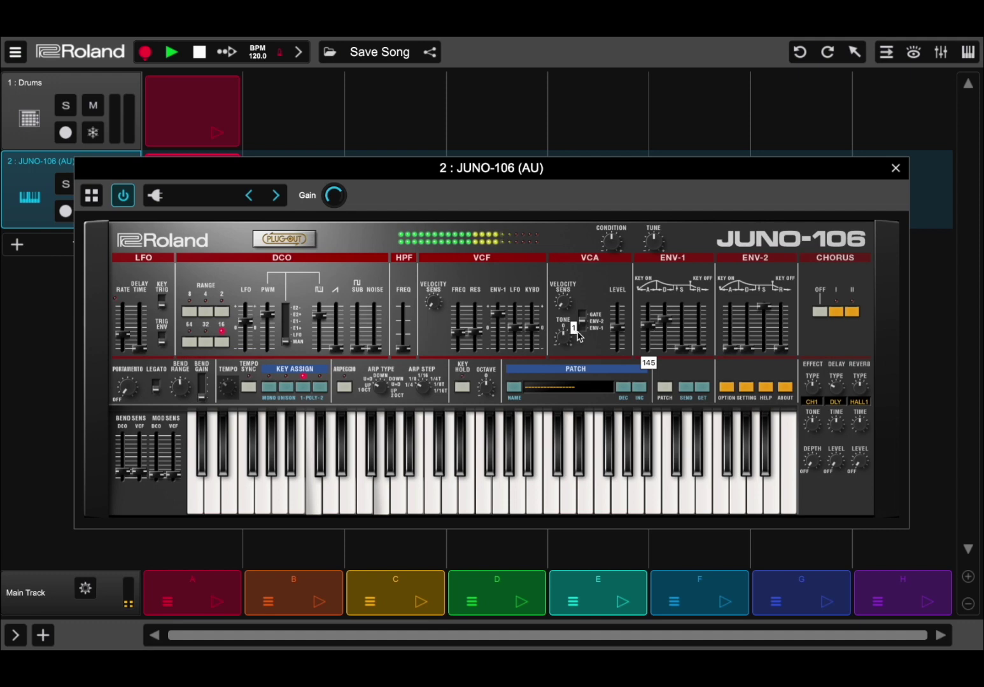
- Drop cutoff to 66, give ENV-2 slow attack, long decay, lower sustain; max VCF ENV at 127
{"action": "left_click", "coordinate": [458, 341]}
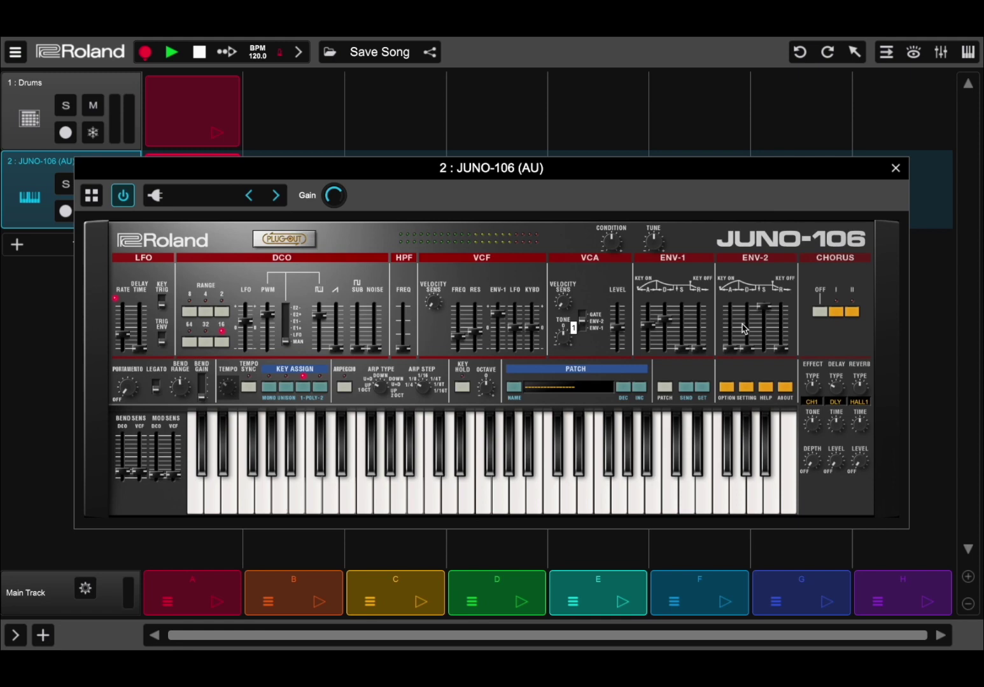
{"action": "left_click_drag", "start_coordinate": [731, 349], "coordinate": [732, 330]}
{"action": "left_click_drag", "start_coordinate": [752, 352], "coordinate": [753, 322]}
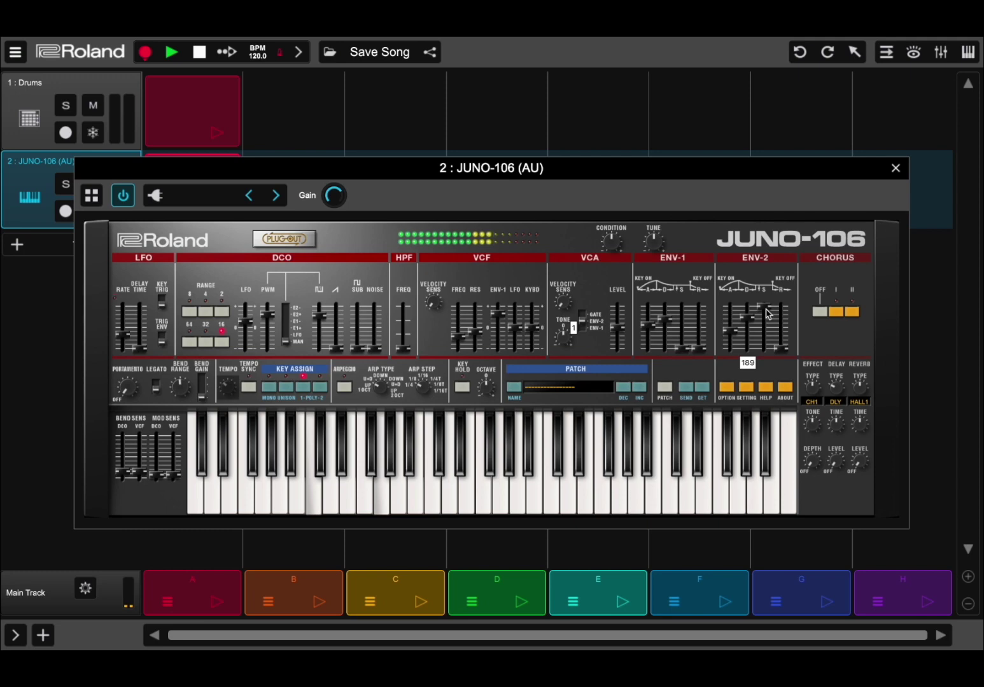
{"action": "left_click", "coordinate": [767, 313]}
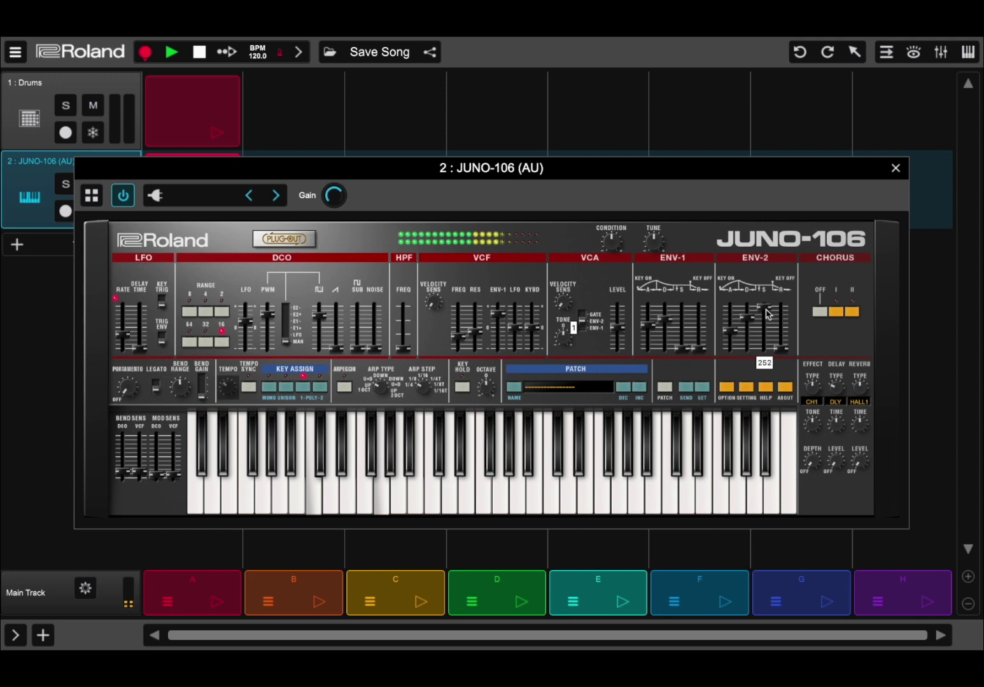
{"action": "left_click_drag", "start_coordinate": [766, 312], "coordinate": [775, 346]}
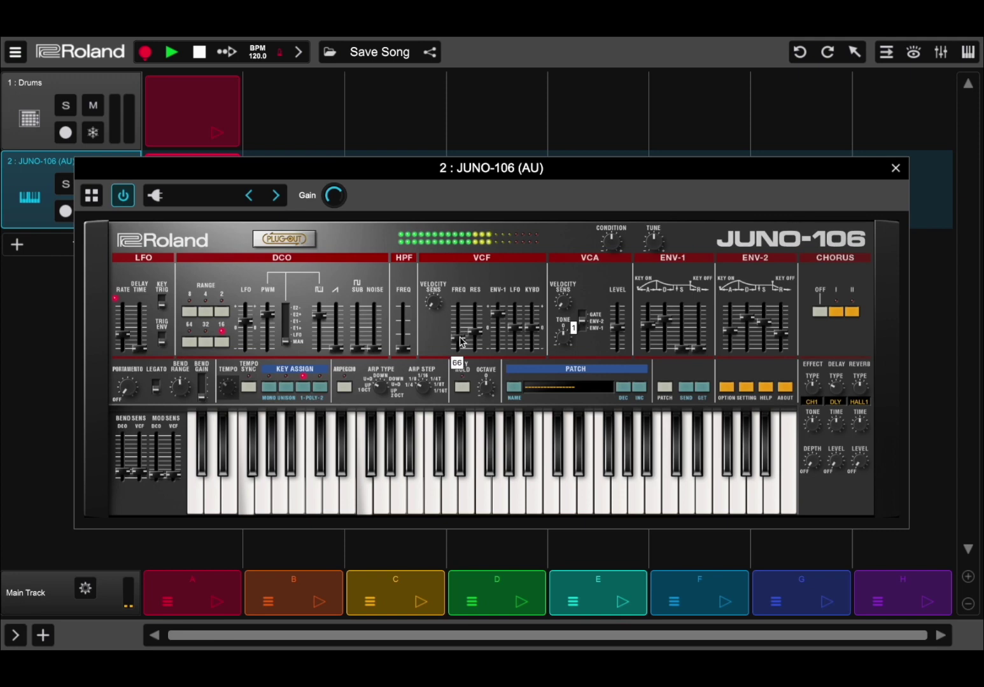
{"action": "mouse_move", "coordinate": [497, 315]}
{"action": "left_mouse_down"}
{"action": "mouse_move", "coordinate": [500, 306]}
{"action": "mouse_move", "coordinate": [499, 316]}
{"action": "left_mouse_up"}
- Turn on Chorus I and change the reverb type from HALL1 to PLATE
{"action": "left_click", "coordinate": [834, 311]}
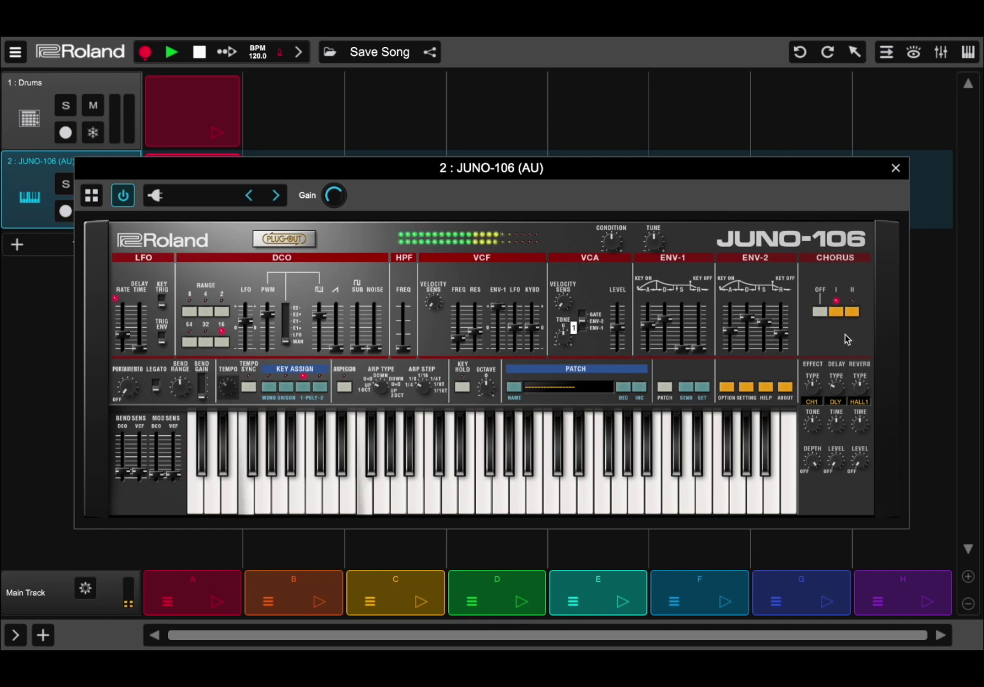
{"action": "left_click_drag", "start_coordinate": [861, 392], "coordinate": [869, 425]}
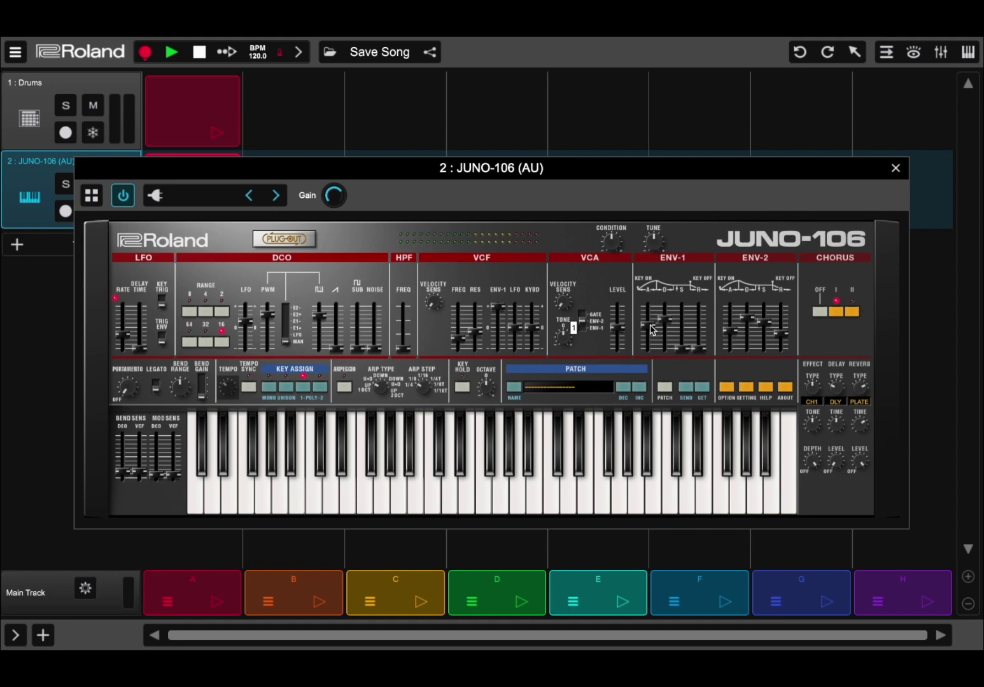
- Compare ENV-1 attack at 237 against 0, leaving it at 237
{"action": "left_click_drag", "start_coordinate": [650, 329], "coordinate": [651, 315]}
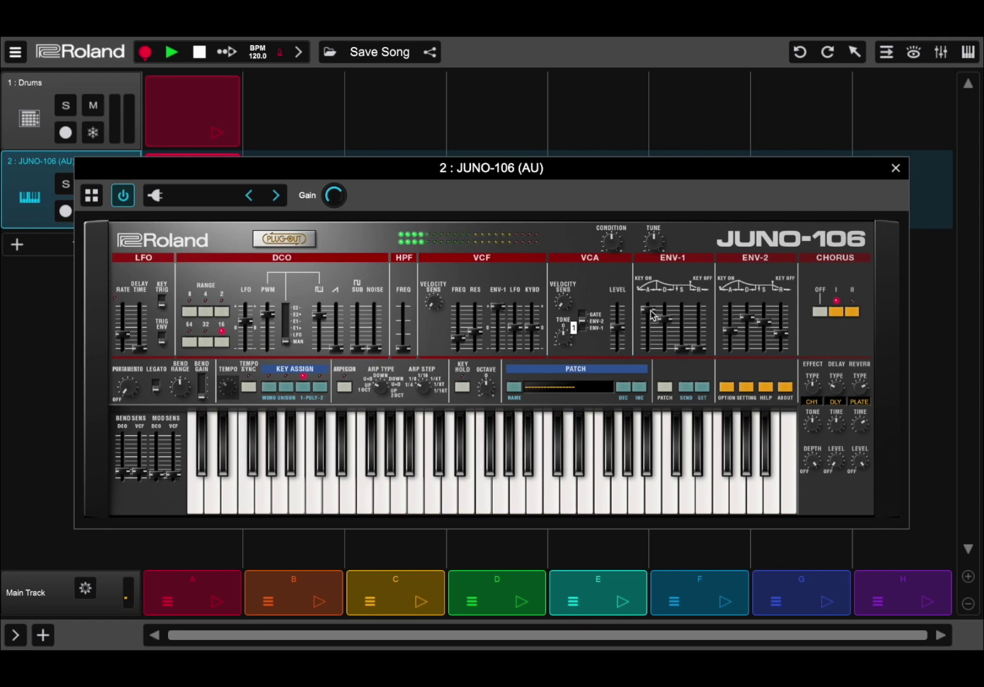
{"action": "left_click_drag", "start_coordinate": [652, 315], "coordinate": [652, 363]}
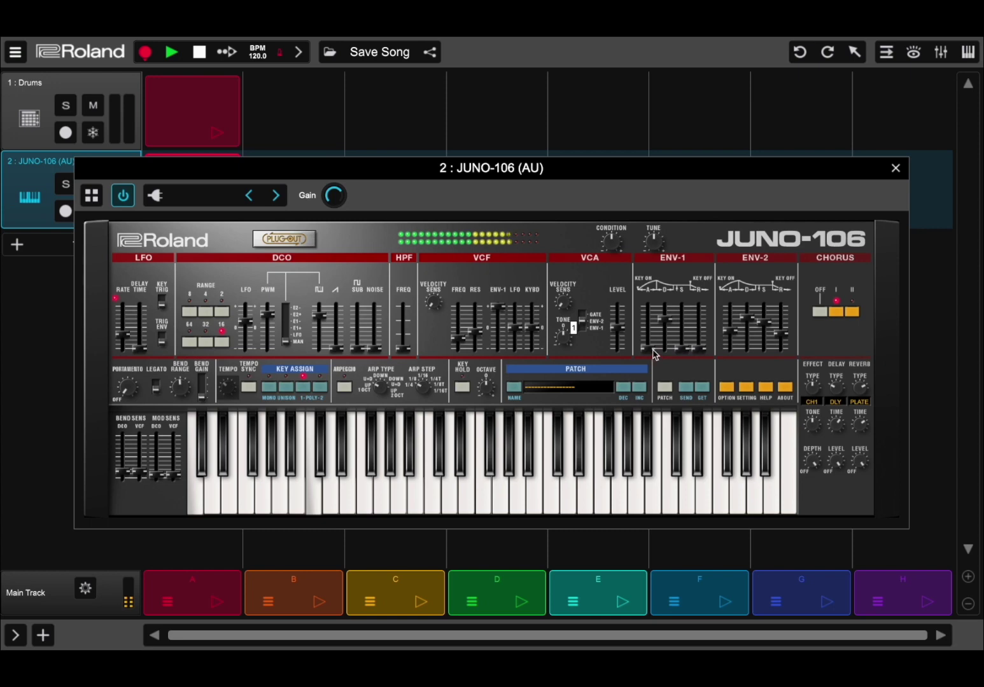
{"action": "left_click_drag", "start_coordinate": [647, 343], "coordinate": [650, 314]}
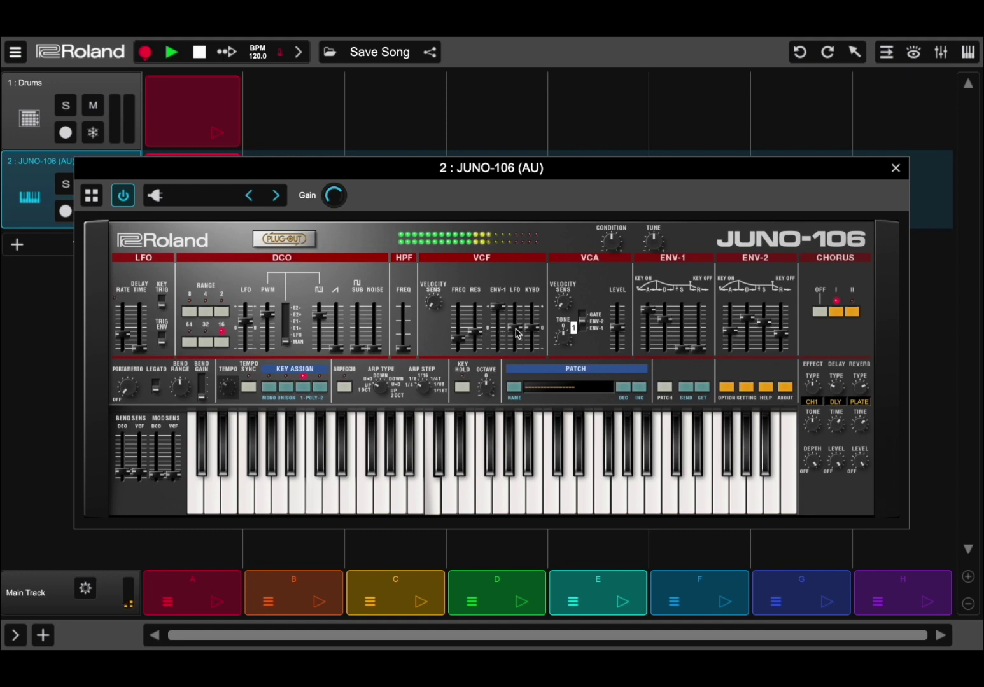
- Set VCF LFO to 122, ENV-1 attack to 171, and LFO delay time to 186
{"action": "left_click_drag", "start_coordinate": [516, 331], "coordinate": [518, 324]}
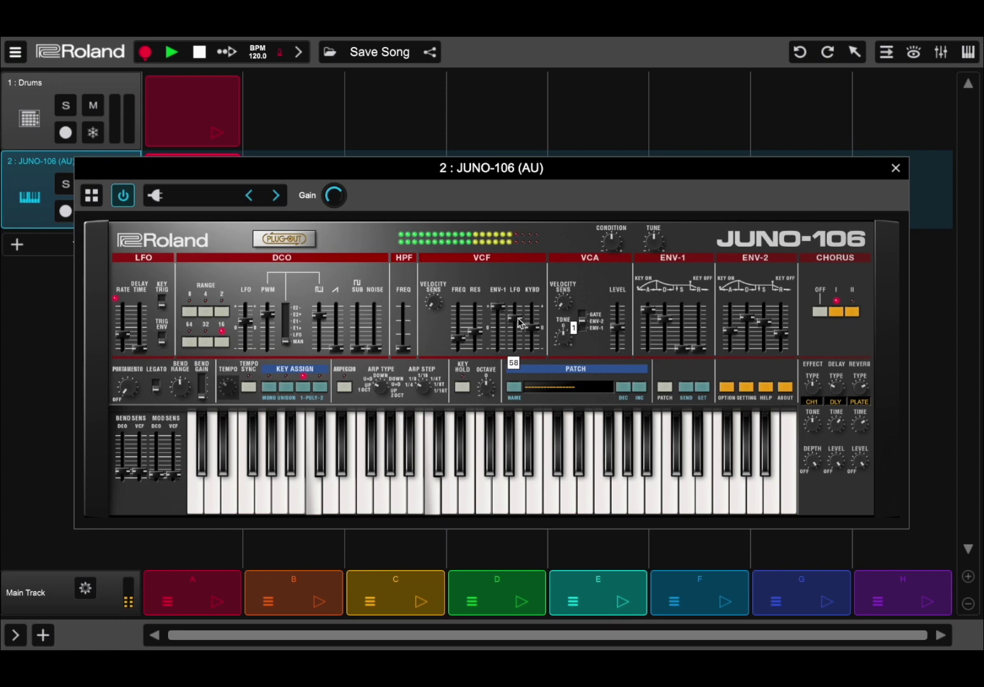
{"action": "left_click_drag", "start_coordinate": [518, 324], "coordinate": [520, 312]}
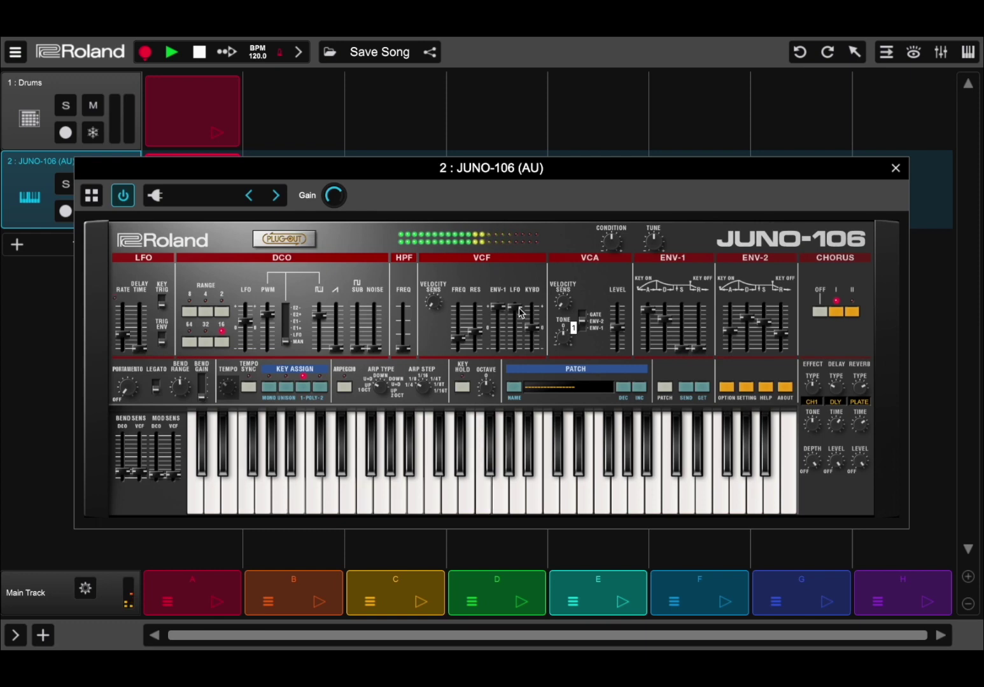
{"action": "left_click_drag", "start_coordinate": [646, 316], "coordinate": [648, 362]}
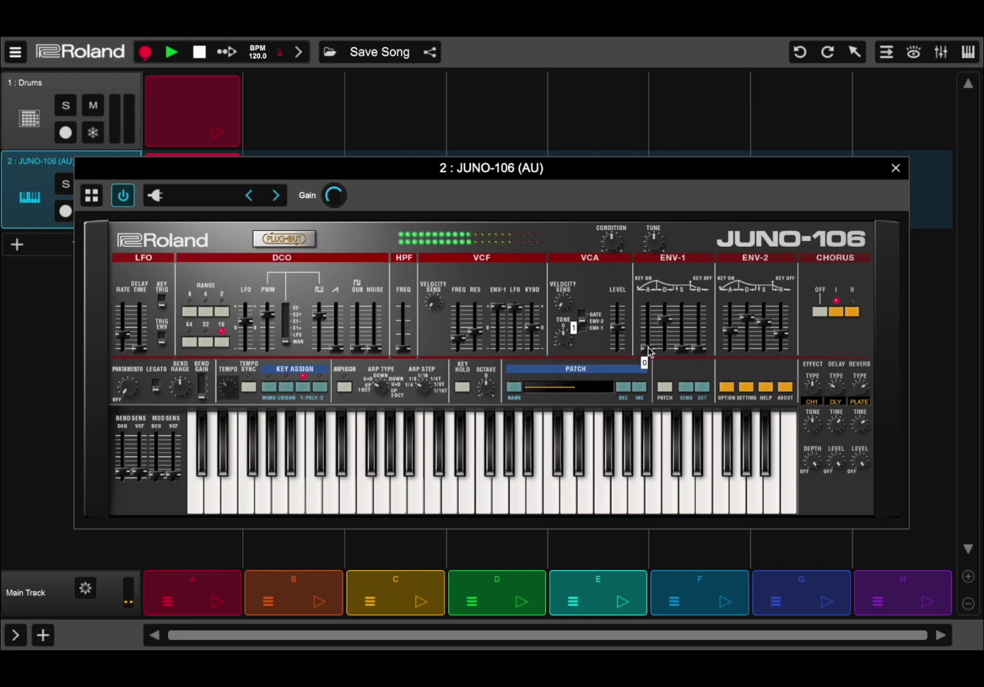
{"action": "left_click_drag", "start_coordinate": [646, 349], "coordinate": [648, 312]}
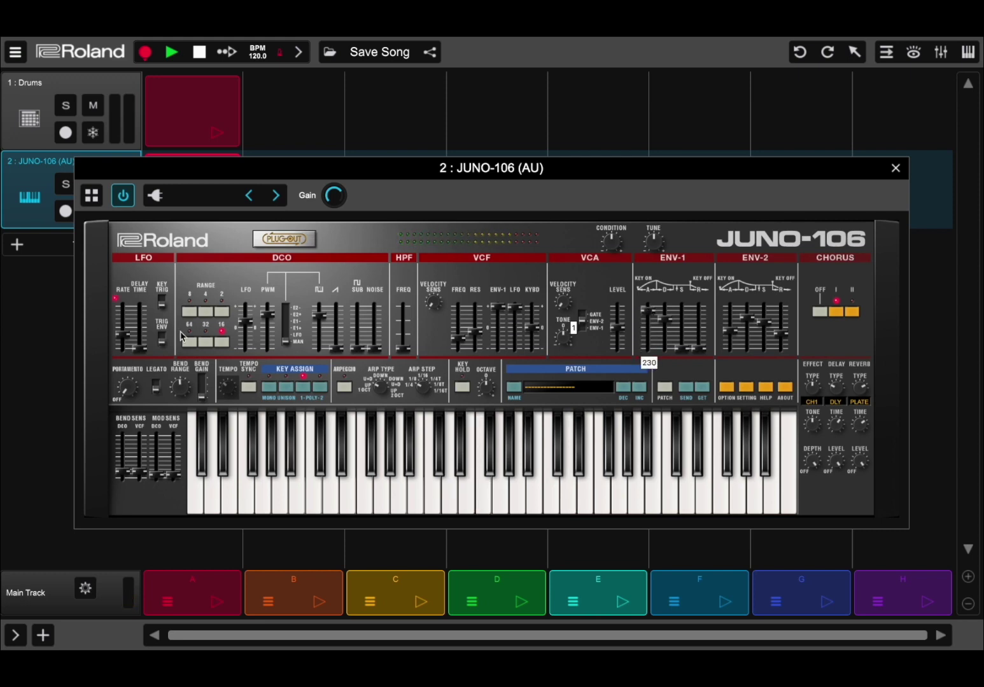
{"action": "left_click_drag", "start_coordinate": [143, 347], "coordinate": [125, 342]}
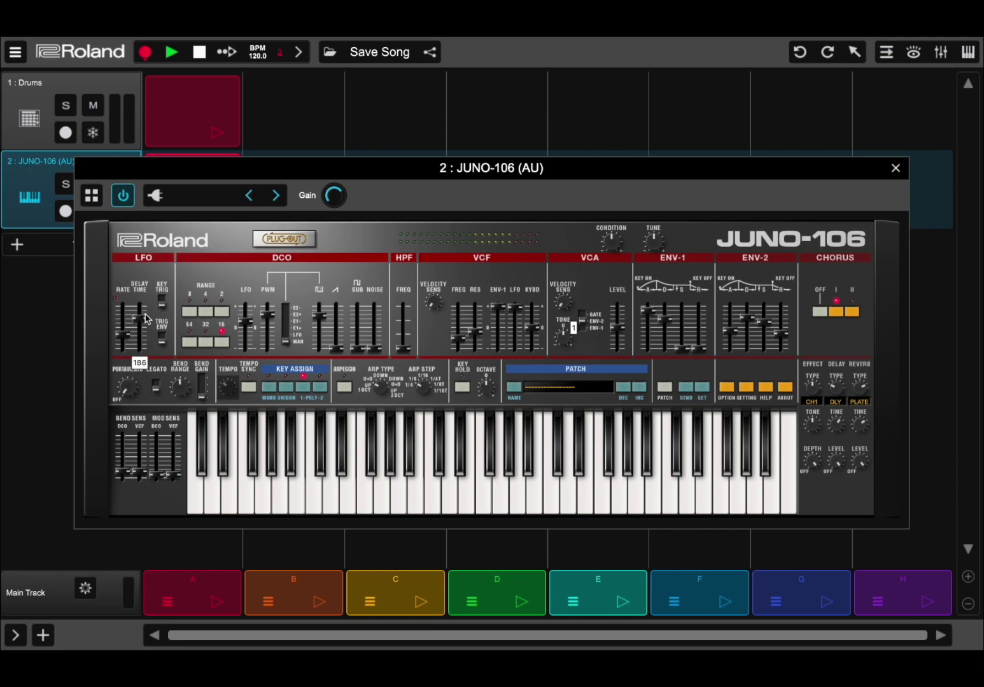